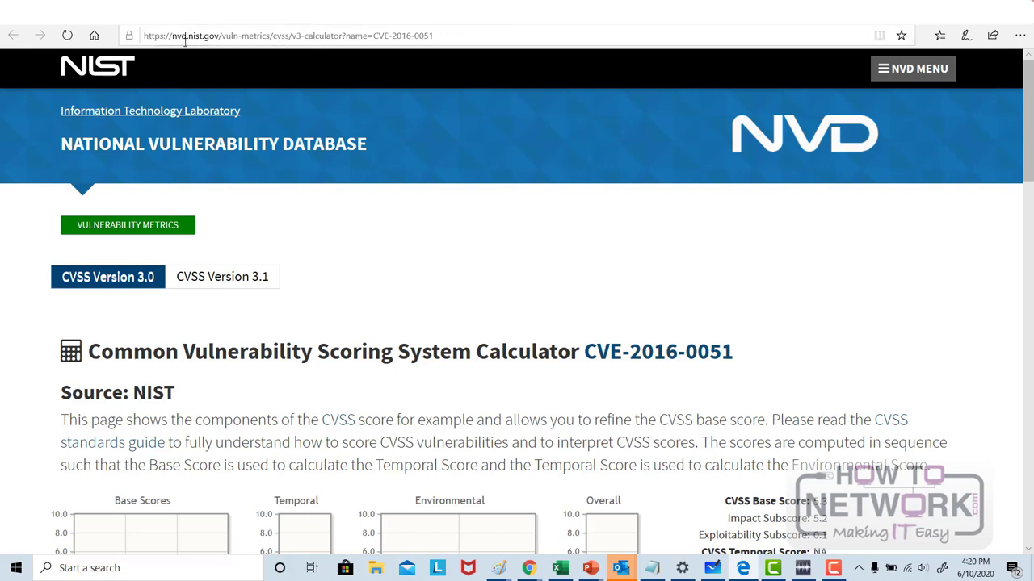
left_click(257, 36)
left_click(377, 251)
scroll(378, 251, "down", 2)
scroll(378, 251, "down", 2)
scroll(378, 251, "down", 3)
scroll(378, 252, "up", 1)
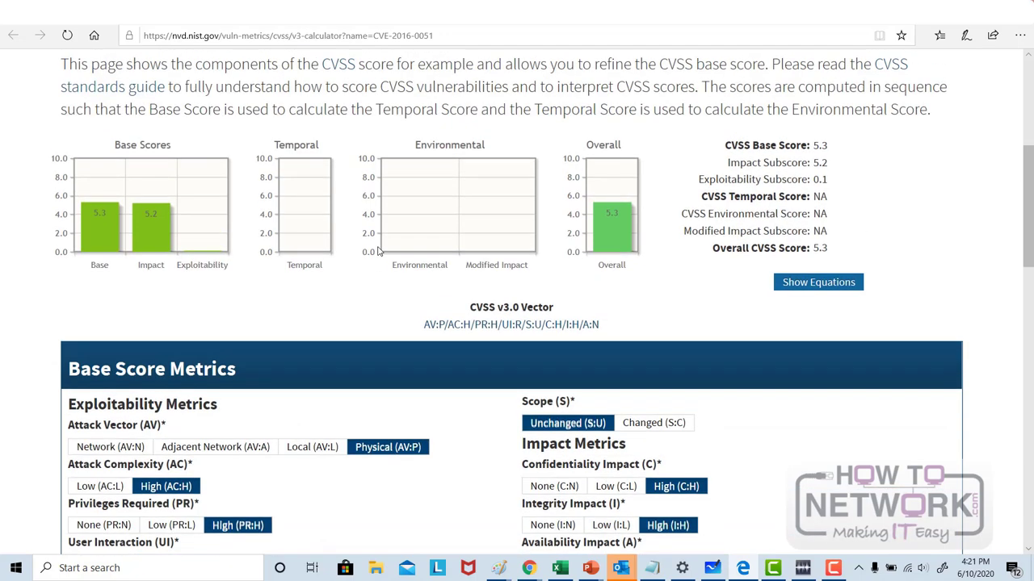
scroll(233, 224, "down", 2)
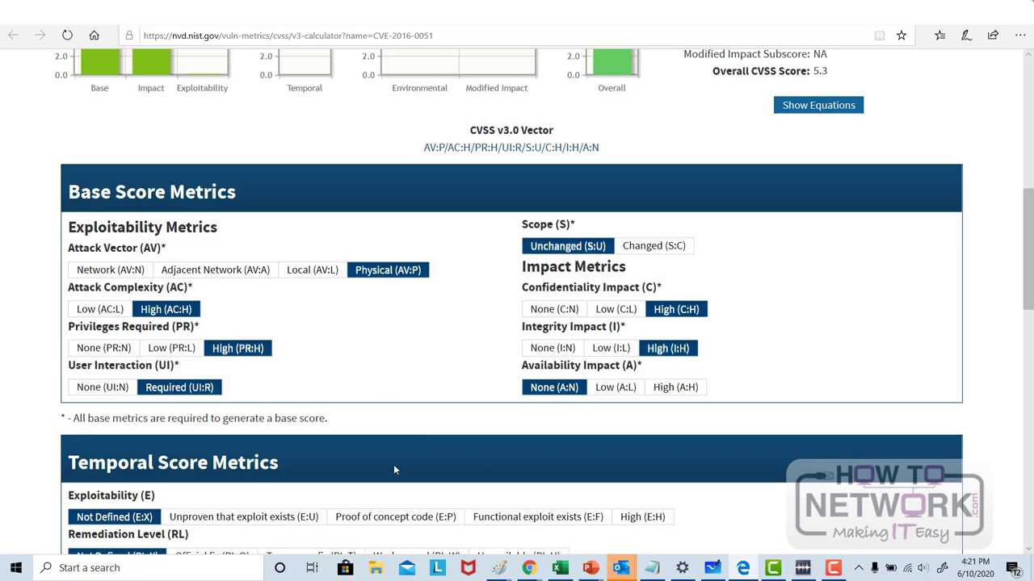
mouse_move(590, 569)
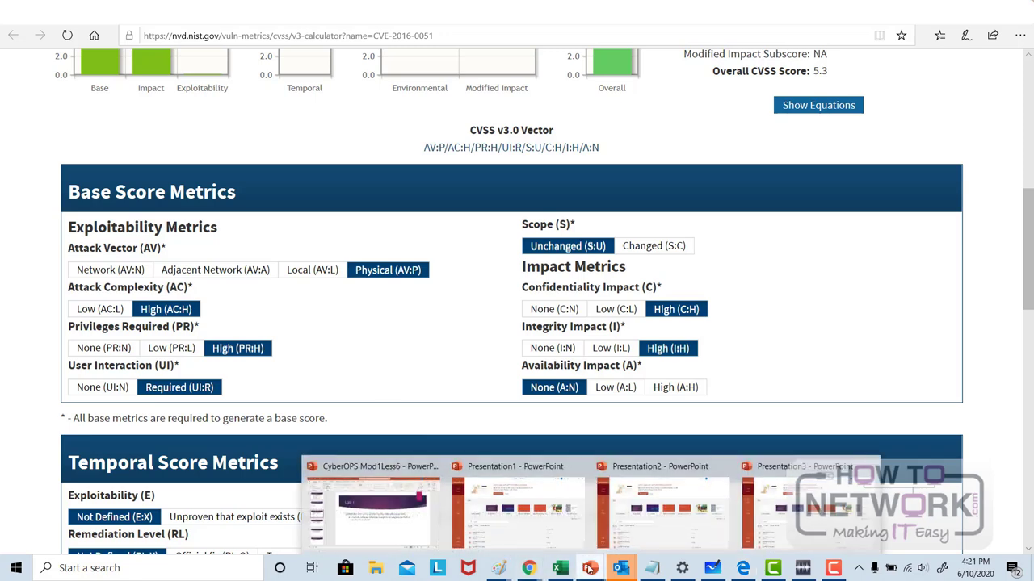
Glance at the PowerPoint presentation, then set Attack Vector to Network, raising the score to 5.7.
left_click(374, 505)
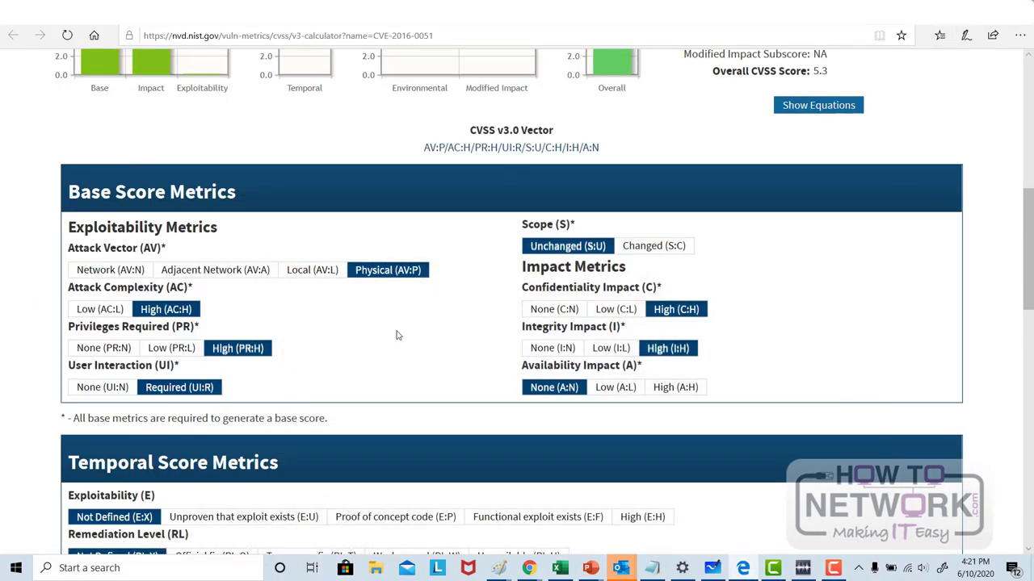
mouse_move(133, 326)
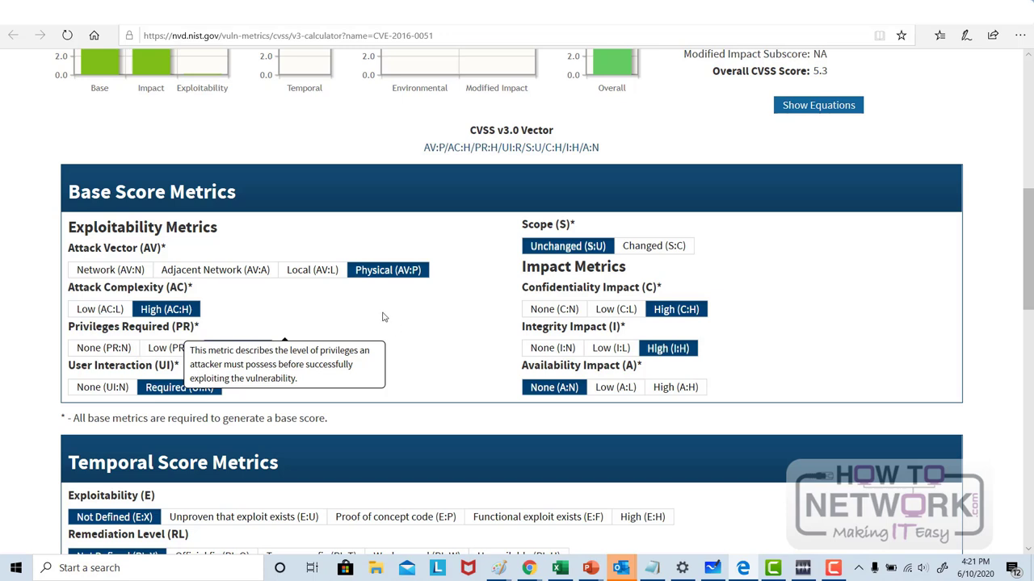
mouse_move(110, 270)
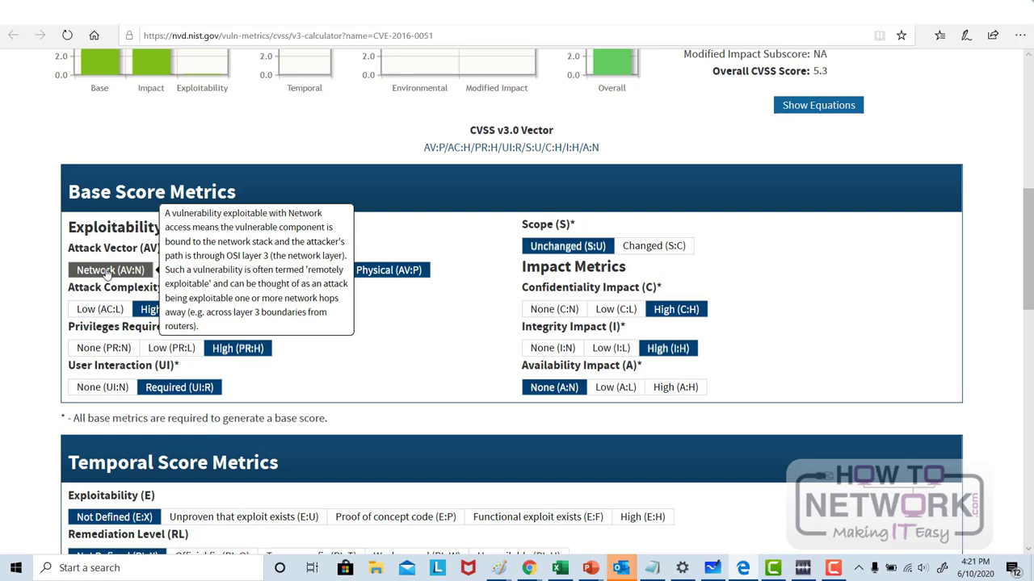
left_click(106, 272)
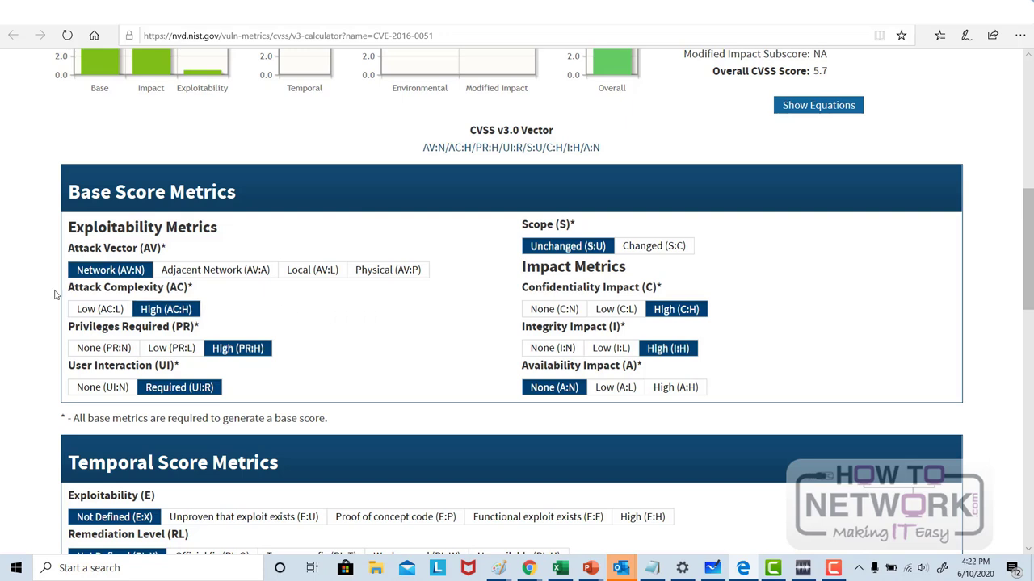
mouse_move(100, 310)
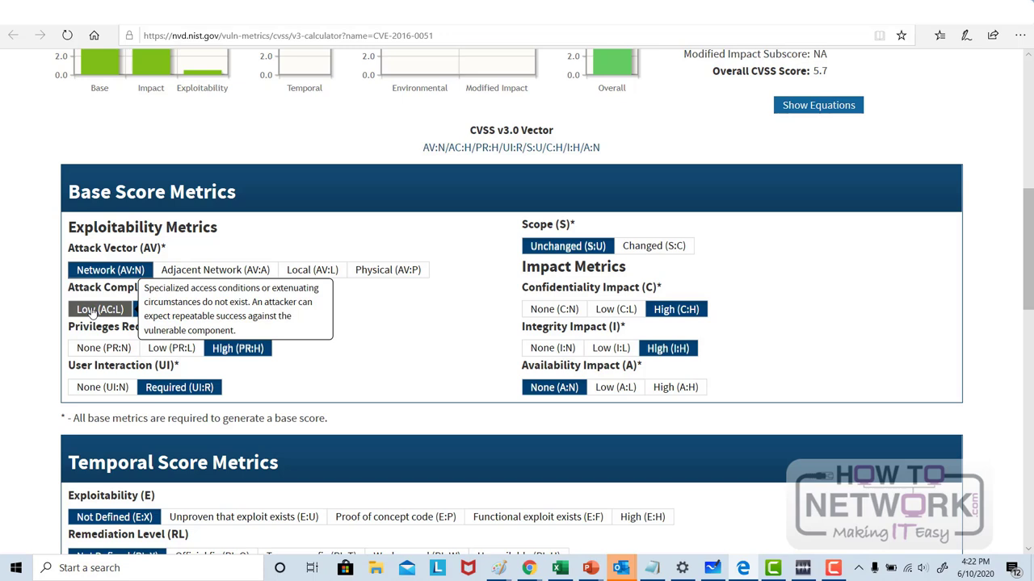
Set Attack Complexity and Privileges Required both to Low, bringing the score to 7.3.
left_click(92, 312)
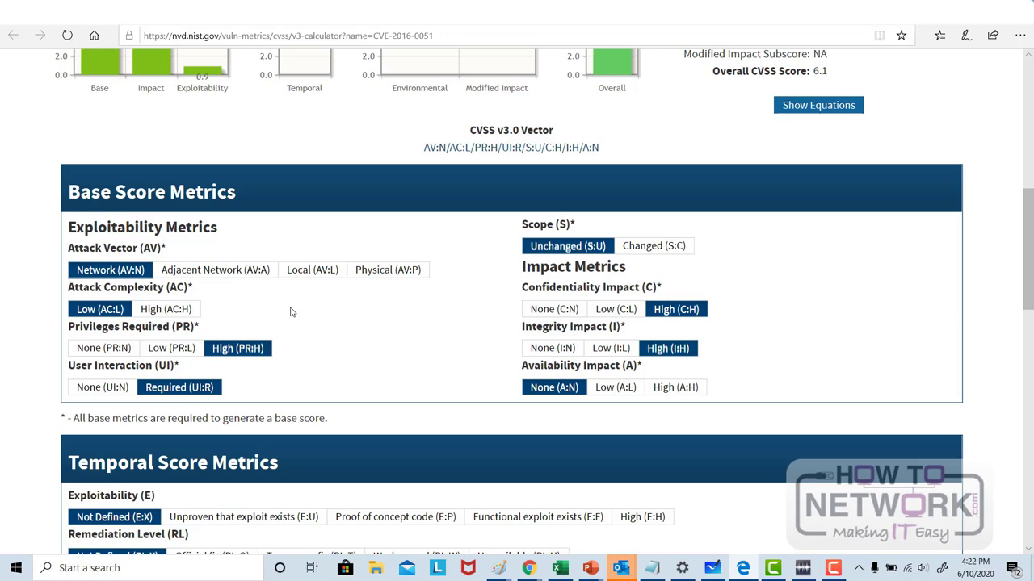
left_click(171, 351)
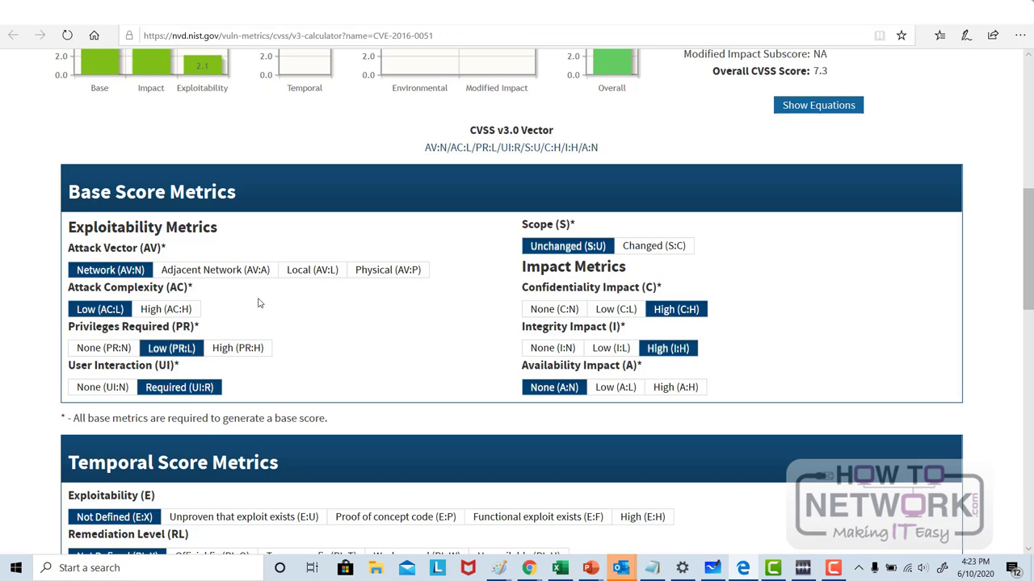
mouse_move(102, 388)
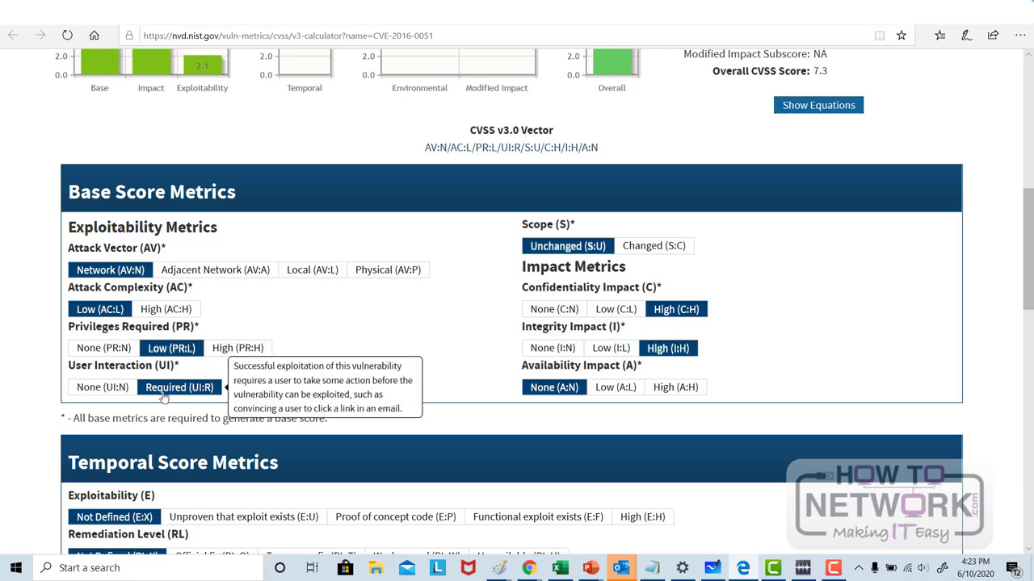
Set User Interaction to None and Confidentiality Impact to Low for a 7.1 score.
left_click(103, 390)
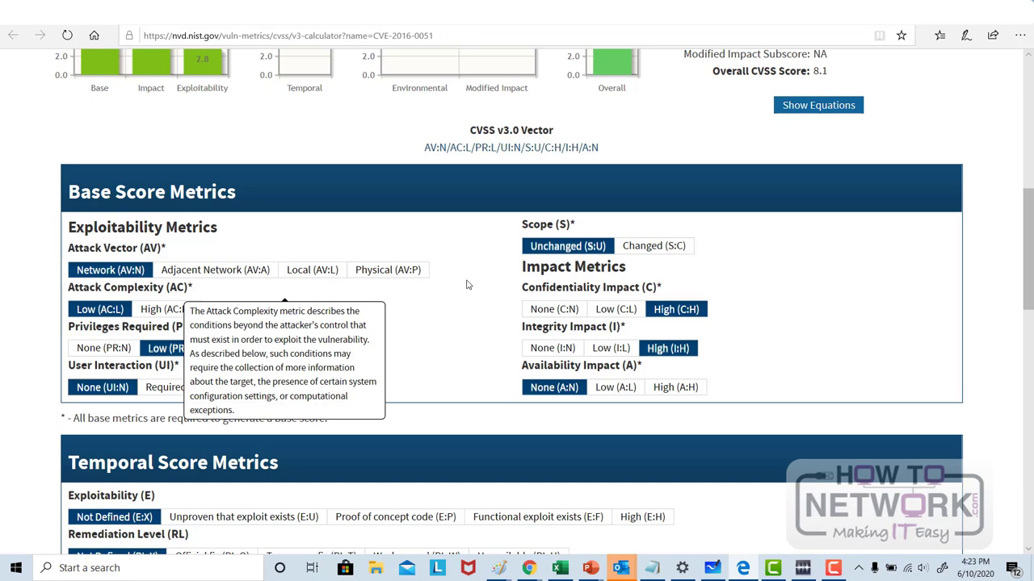
left_click(604, 309)
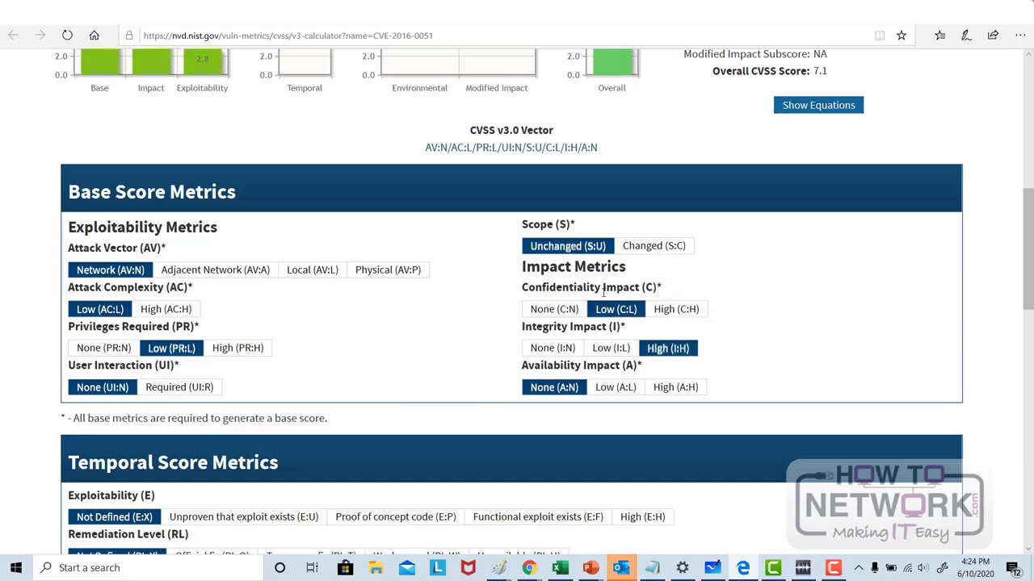
mouse_move(591, 288)
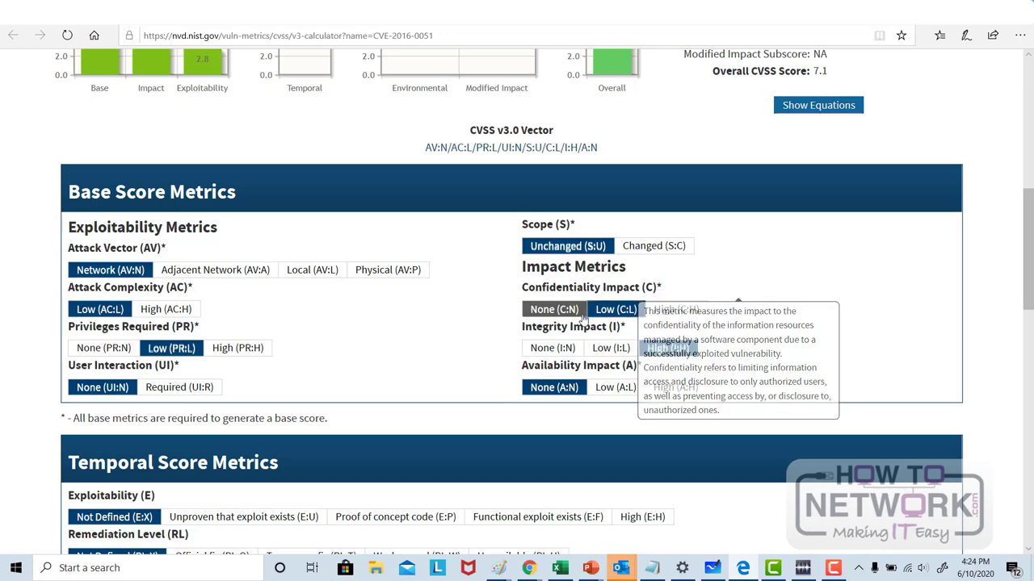
Set Integrity and Availability impacts to Low (score 6.3), then bring PowerPoint forward.
left_click(607, 348)
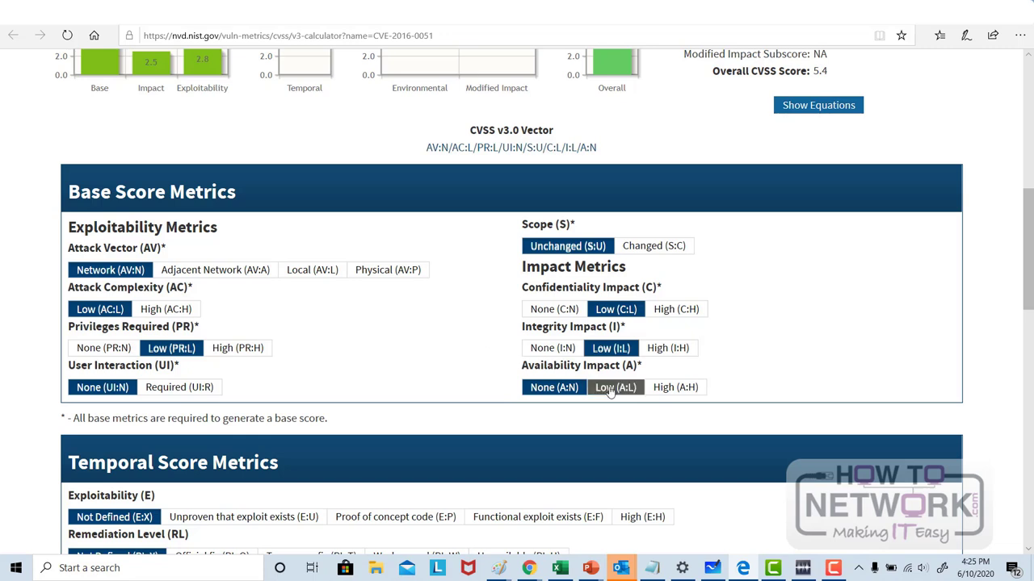
mouse_move(616, 387)
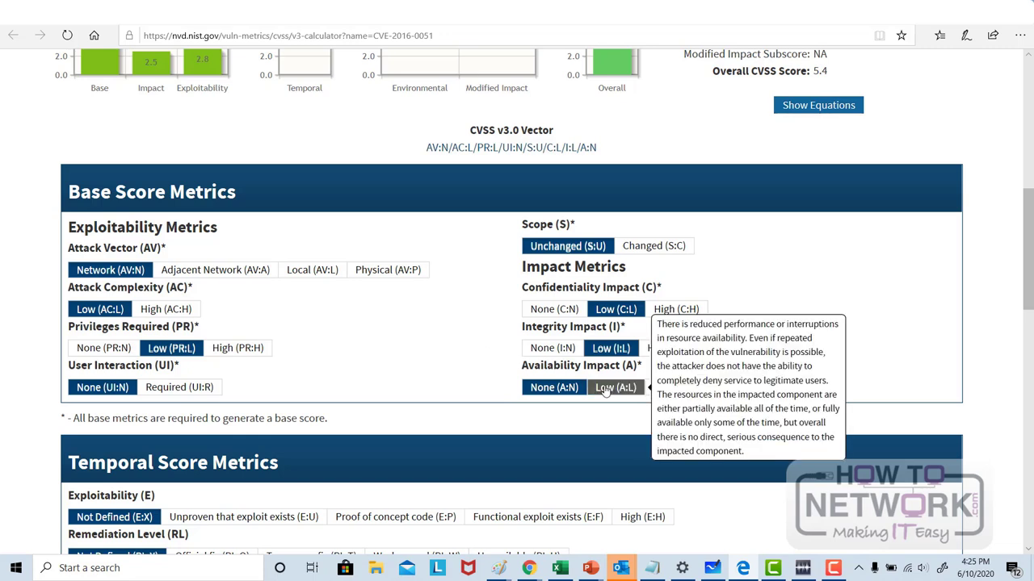
left_click(605, 389)
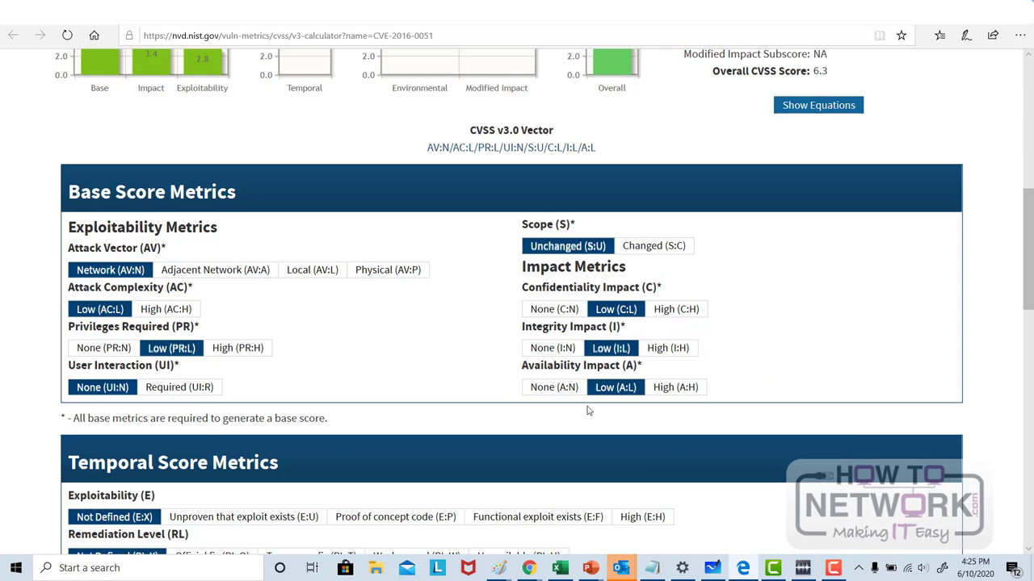
scroll(588, 411, "up", 3)
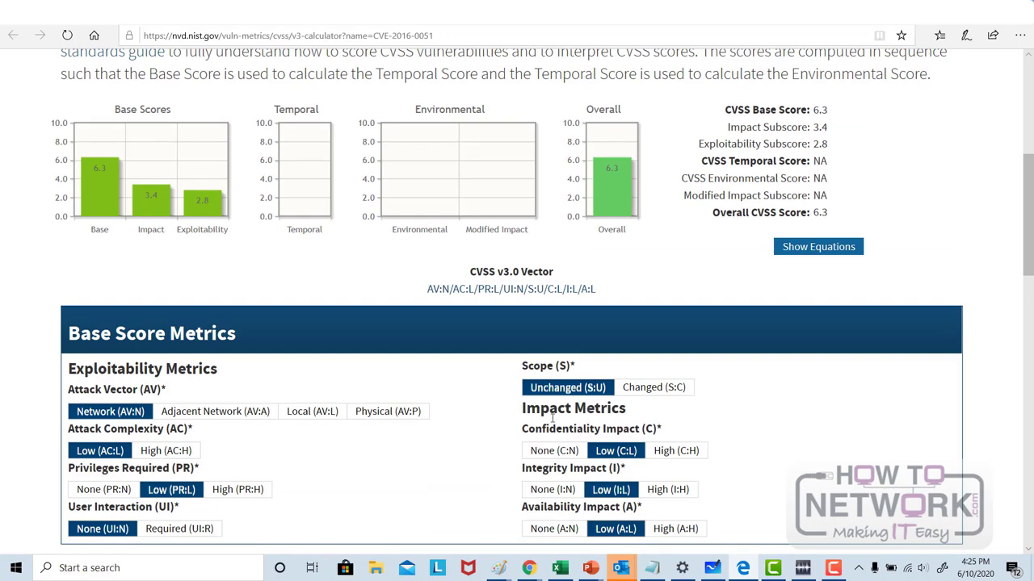
mouse_move(590, 569)
left_click(394, 516)
Show the Qualitative to Quantitative Score Mapping slide (slide 11) in PowerPoint.
left_click(86, 235)
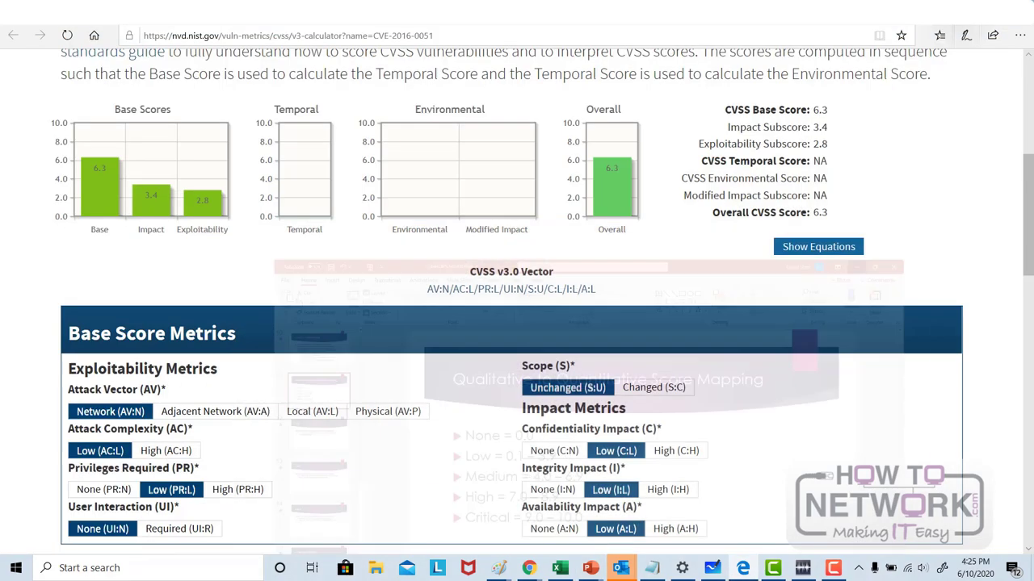
scroll(751, 396, "down", 1)
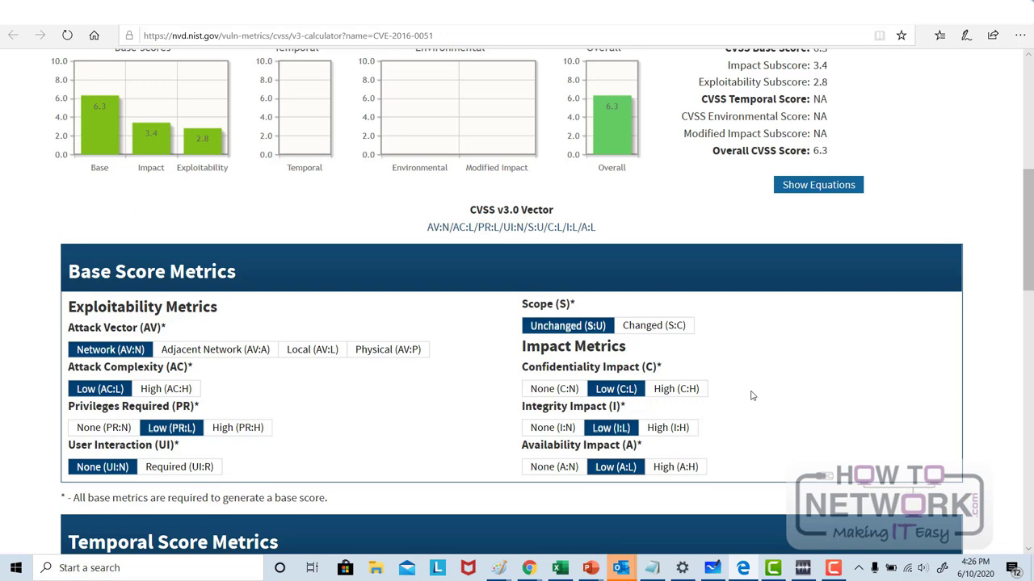
Raise Confidentiality, Integrity and Availability impacts to High for 8.8, then return to the mapping slide.
left_click(668, 391)
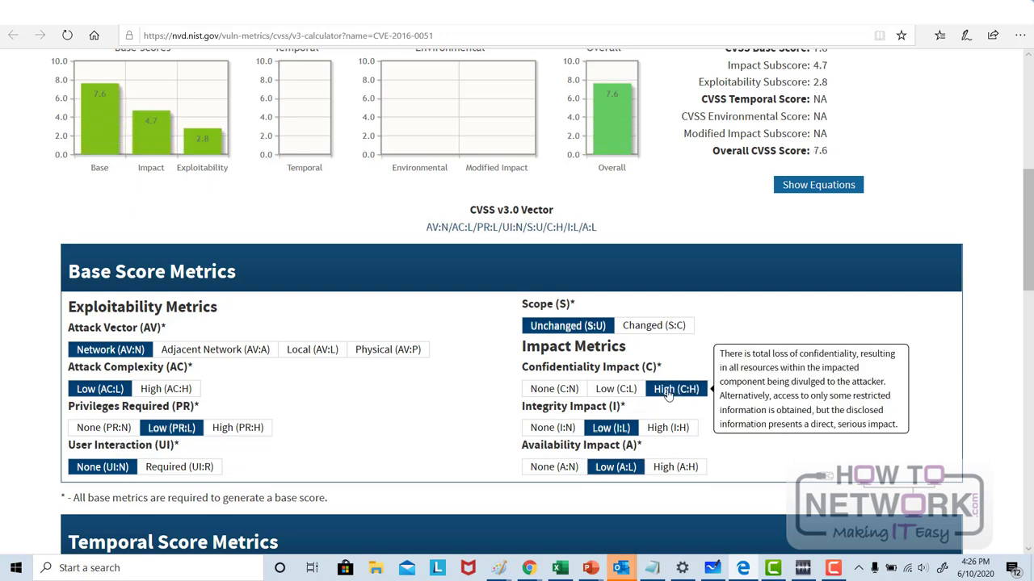
left_click(668, 427)
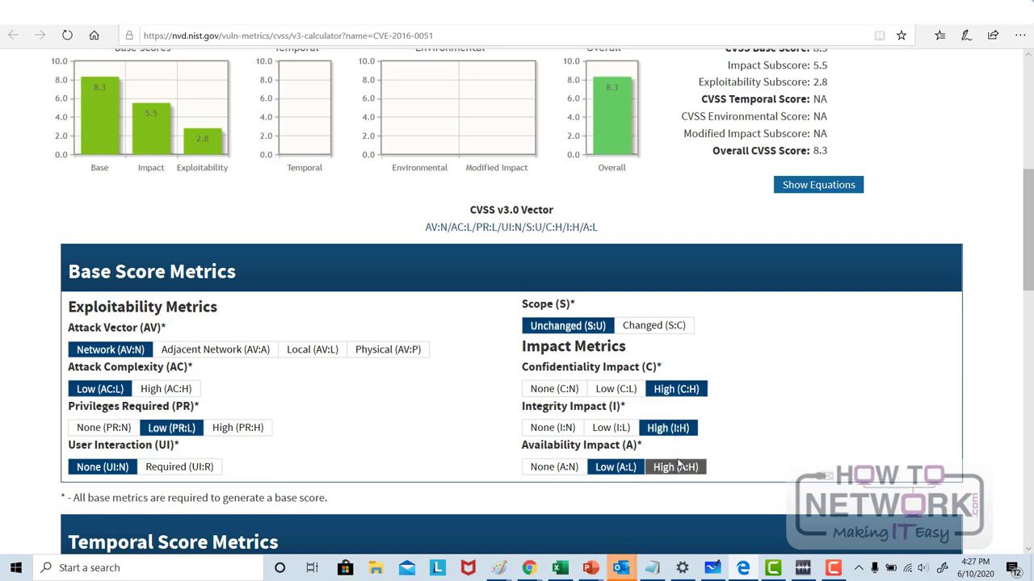
left_click(677, 468)
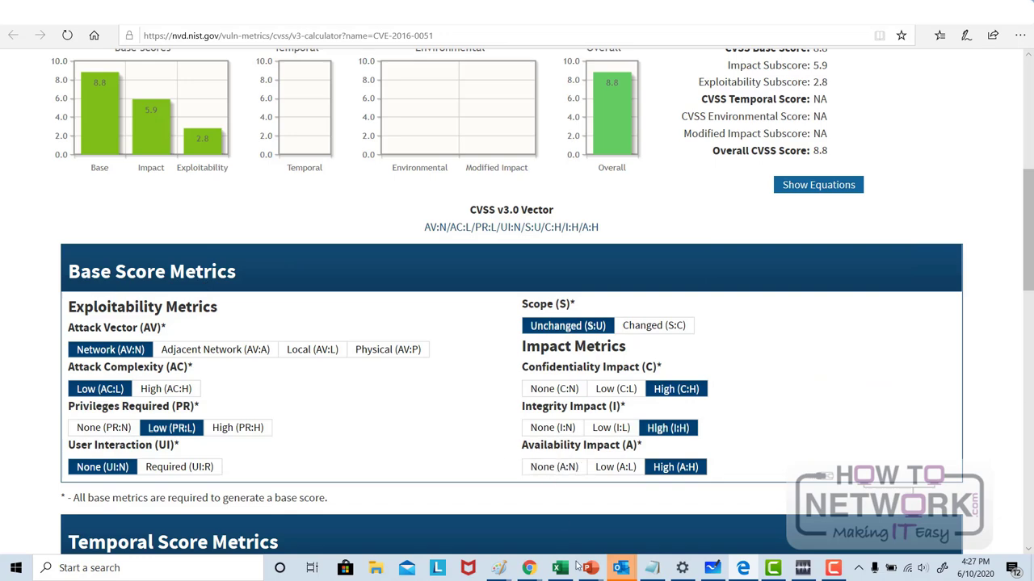
mouse_move(590, 568)
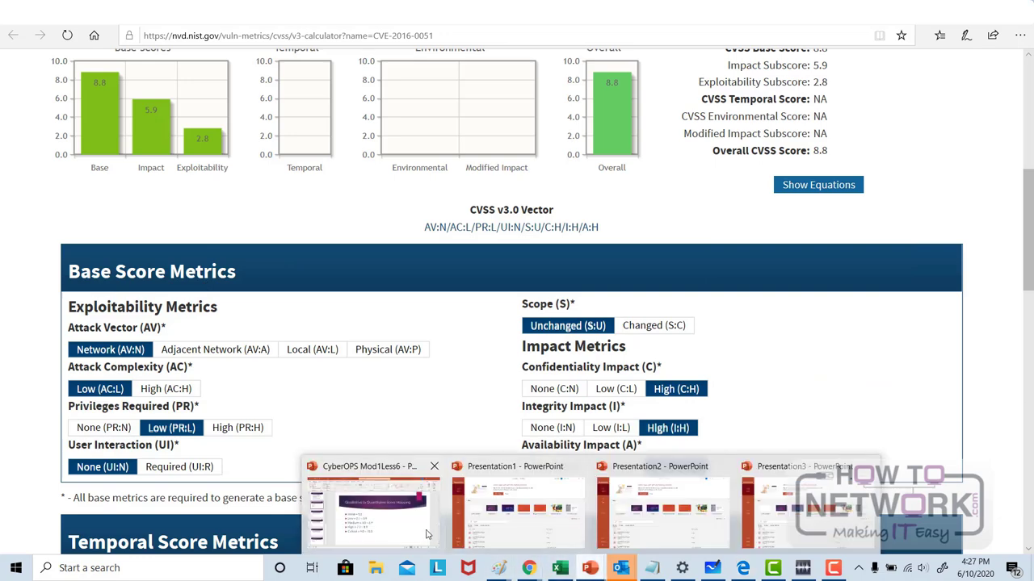
left_click(417, 517)
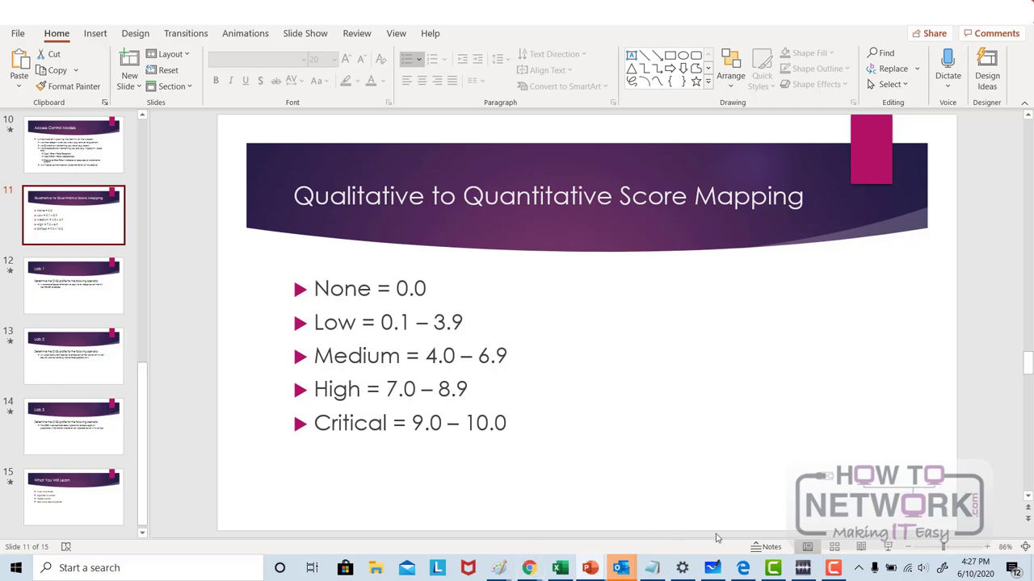
Return from the score-mapping slide to the CVSS calculator in Edge.
left_click(750, 565)
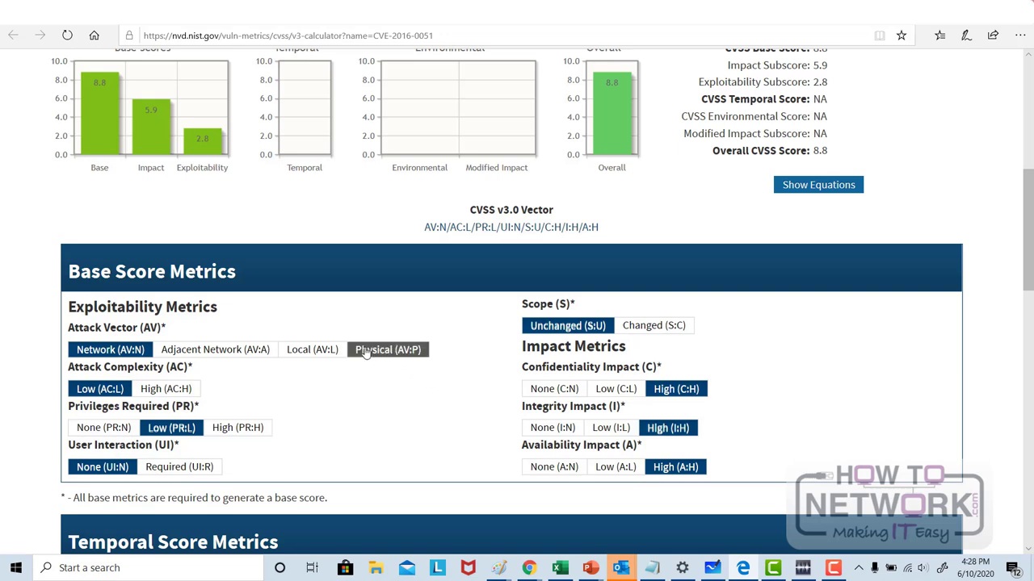
Set Attack Vector Local, Privileges None, Scope Changed, Confidentiality and Integrity None, scoring 7.1.
left_click(327, 358)
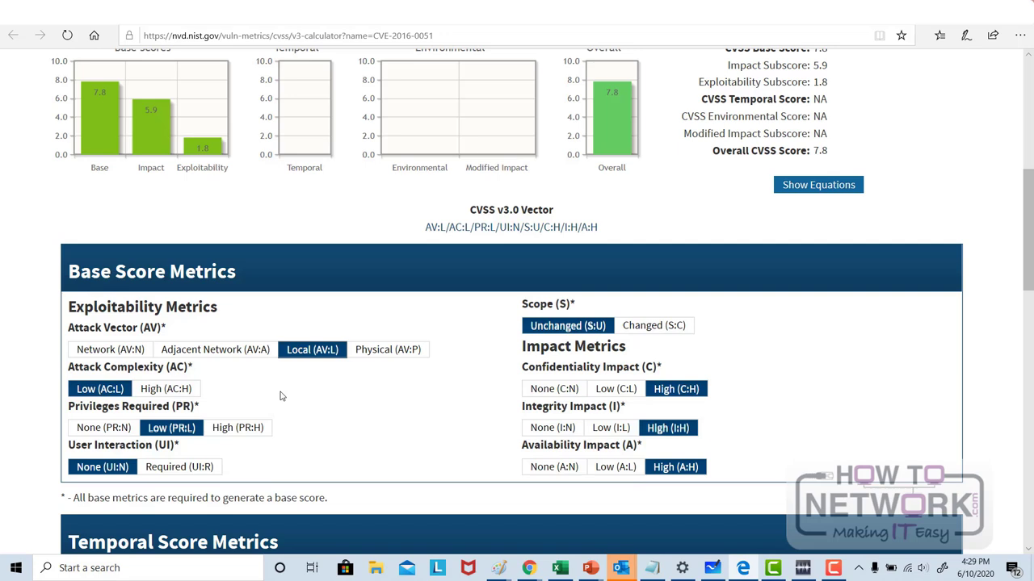
left_click(116, 428)
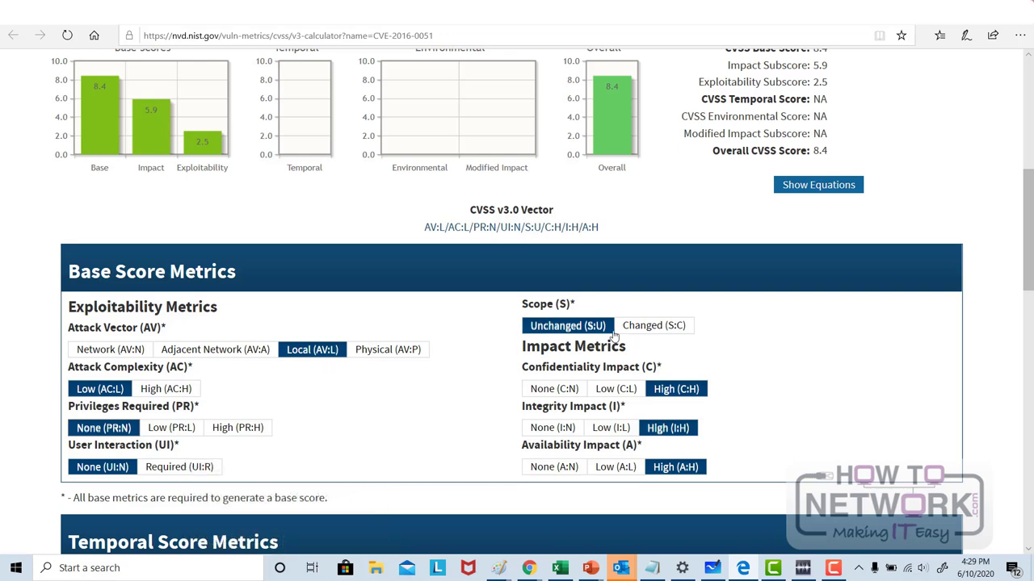
left_click(649, 326)
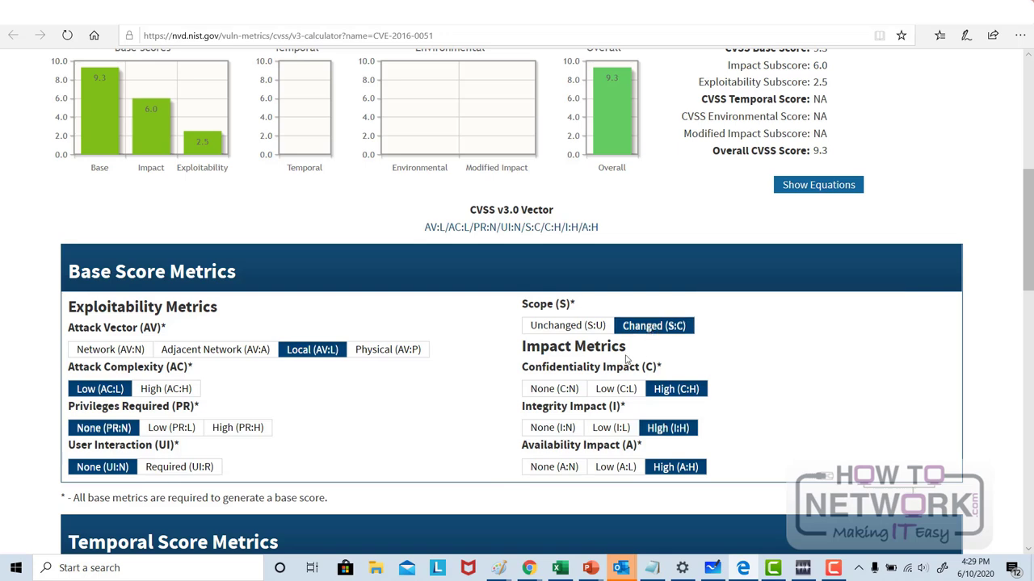
left_click(559, 391)
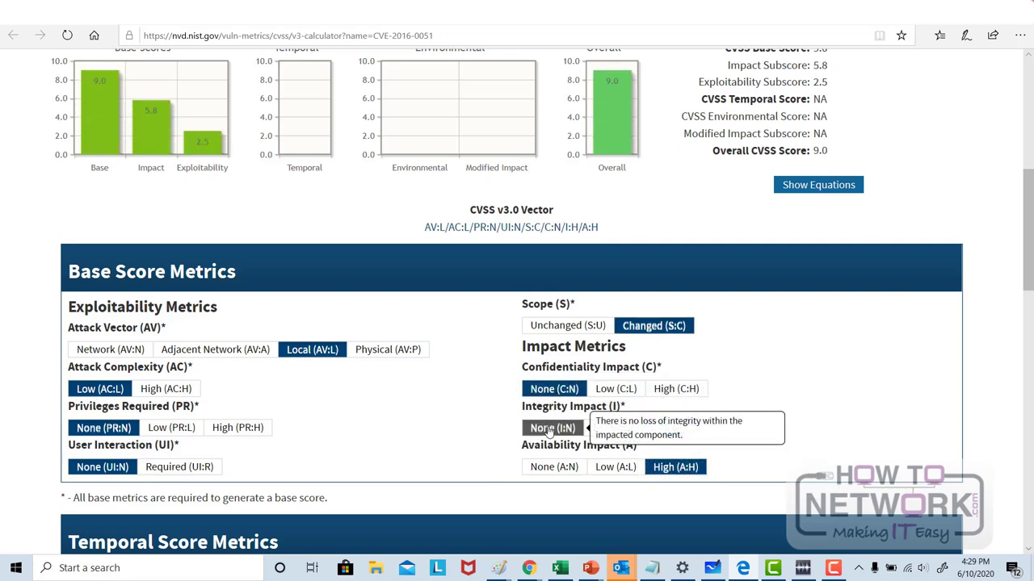
left_click(549, 429)
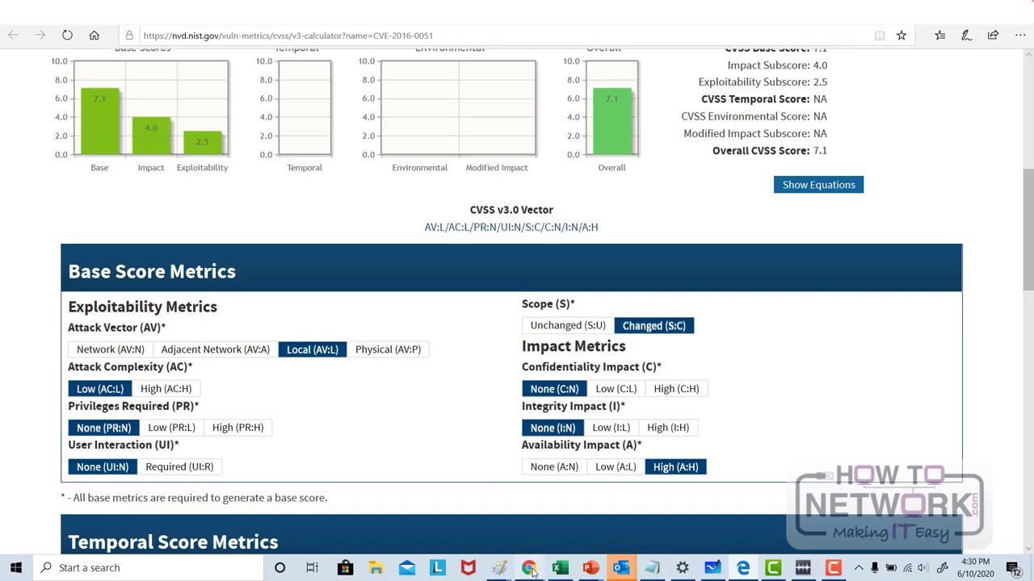
mouse_move(590, 567)
left_click(419, 520)
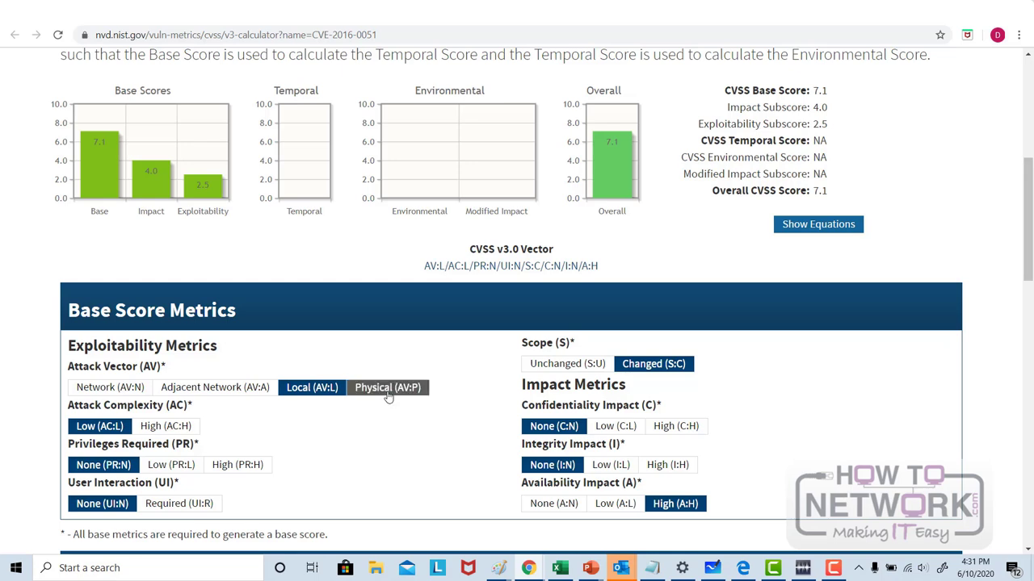
Set Attack Vector to Physical, with Attack Complexity and Privileges Required both High.
left_click(388, 390)
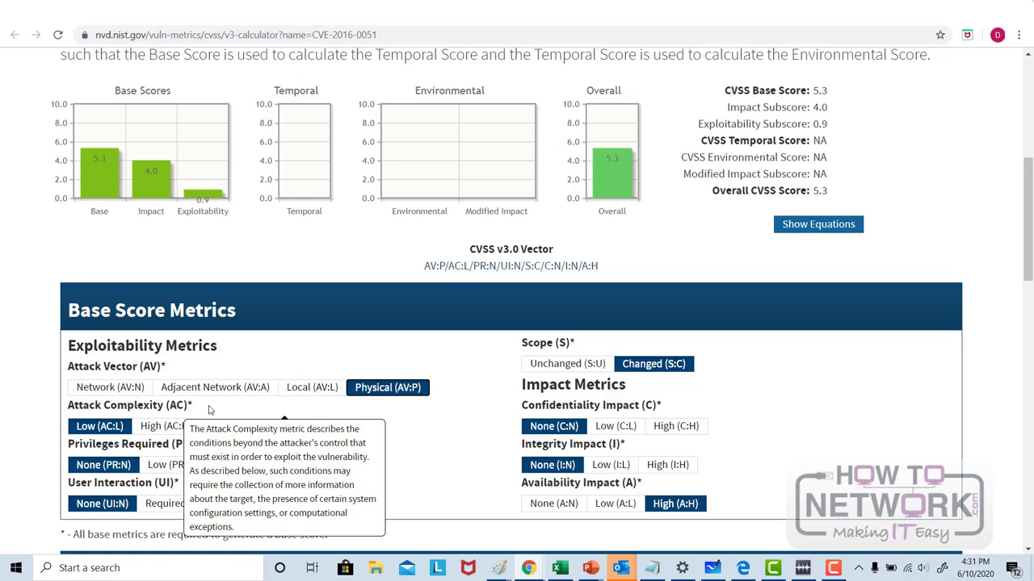
mouse_move(130, 406)
left_click(194, 430)
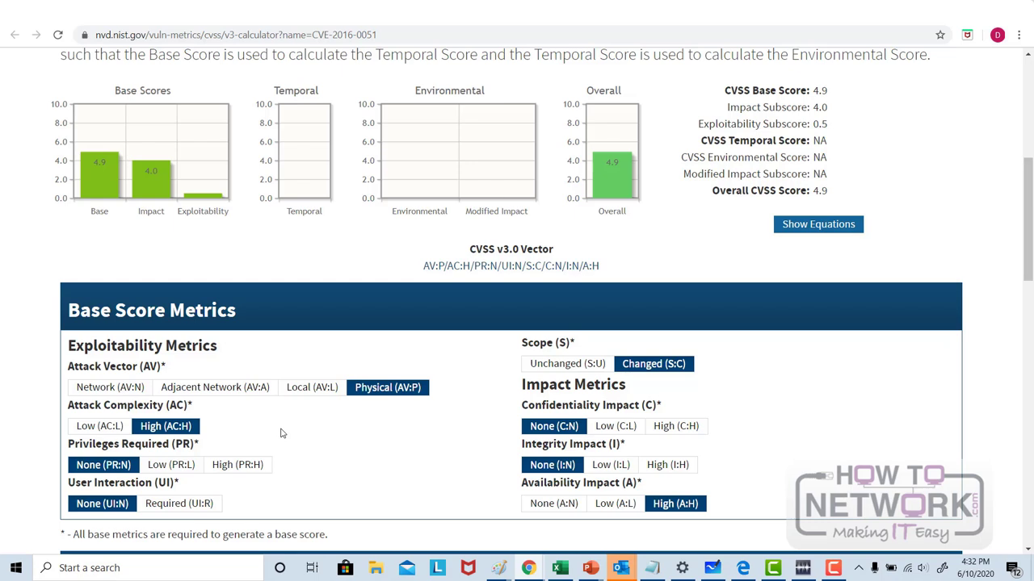
left_click(237, 464)
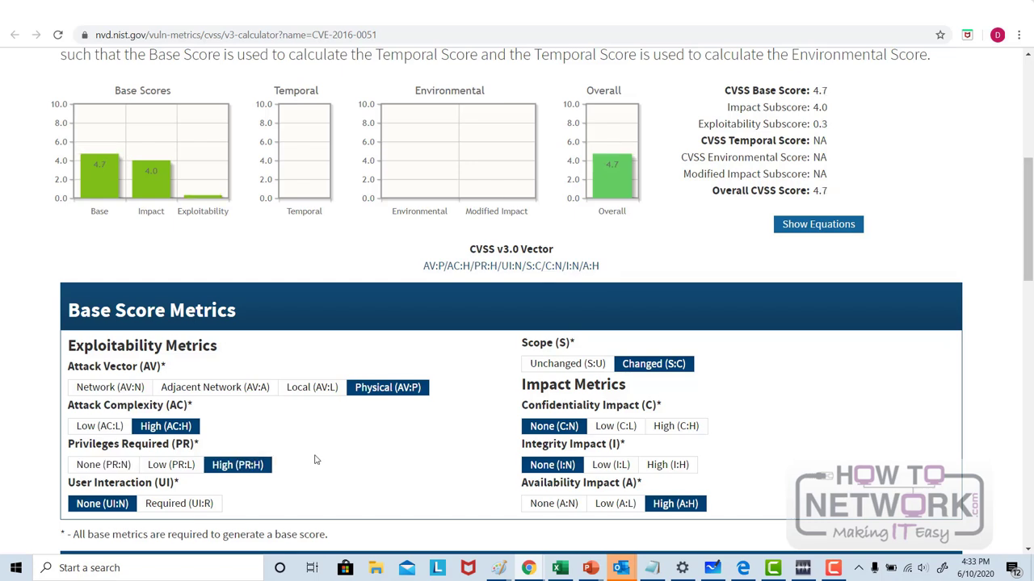
Set UI Required, Scope Unchanged, C and I High, A None for 5.3, then check the mapping slide.
left_click(189, 504)
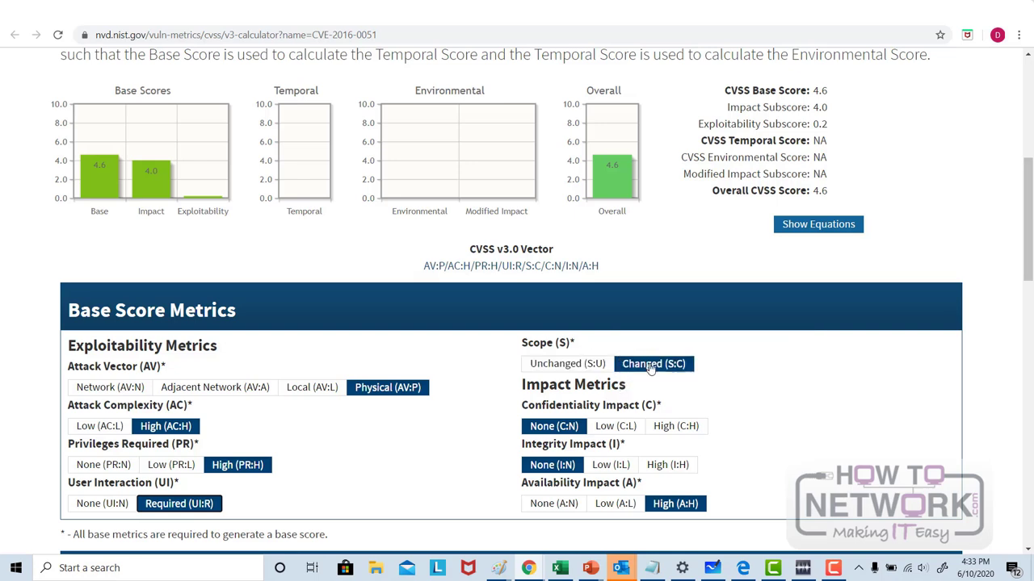
mouse_move(654, 364)
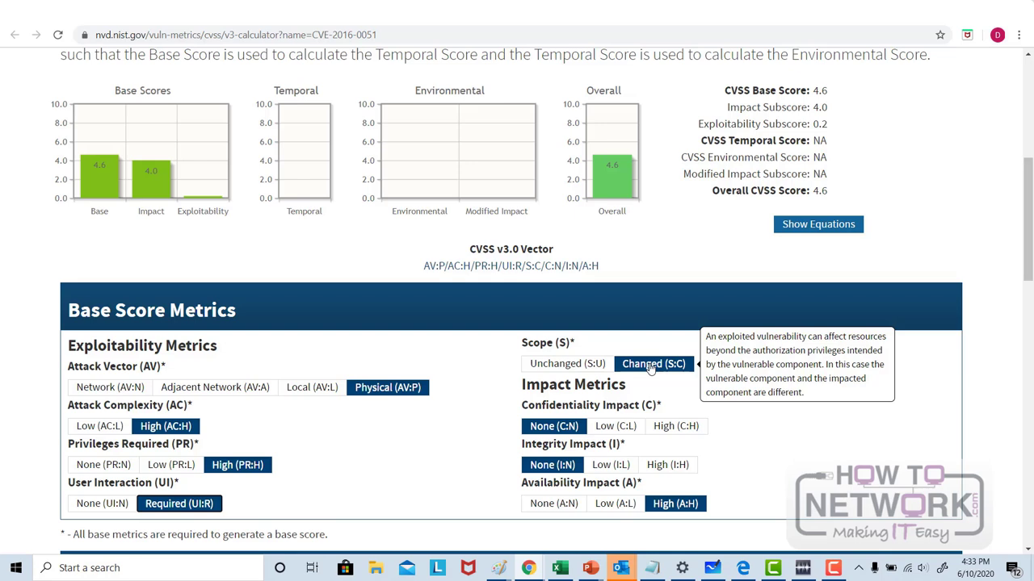
left_click(539, 367)
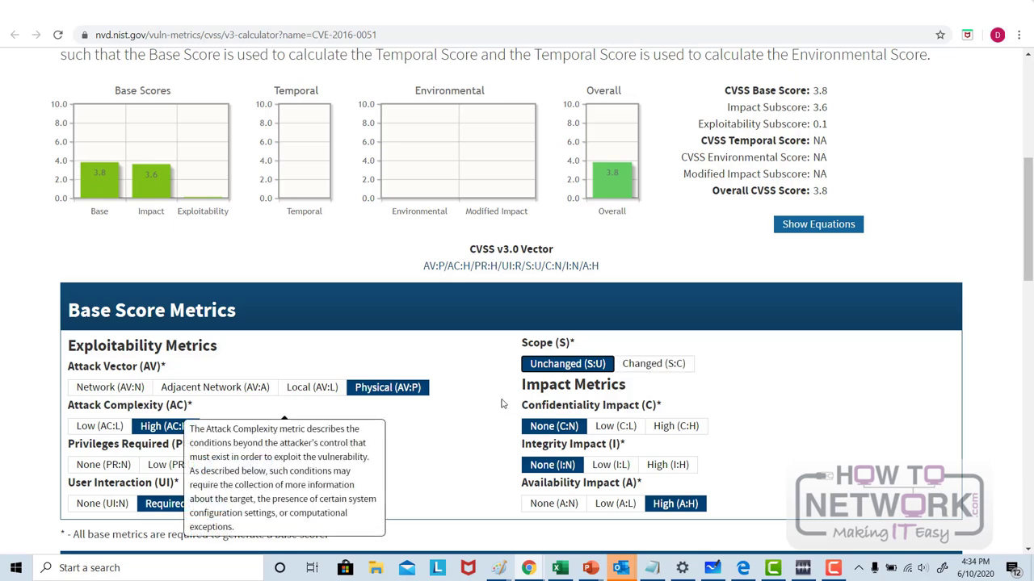
left_click(679, 435)
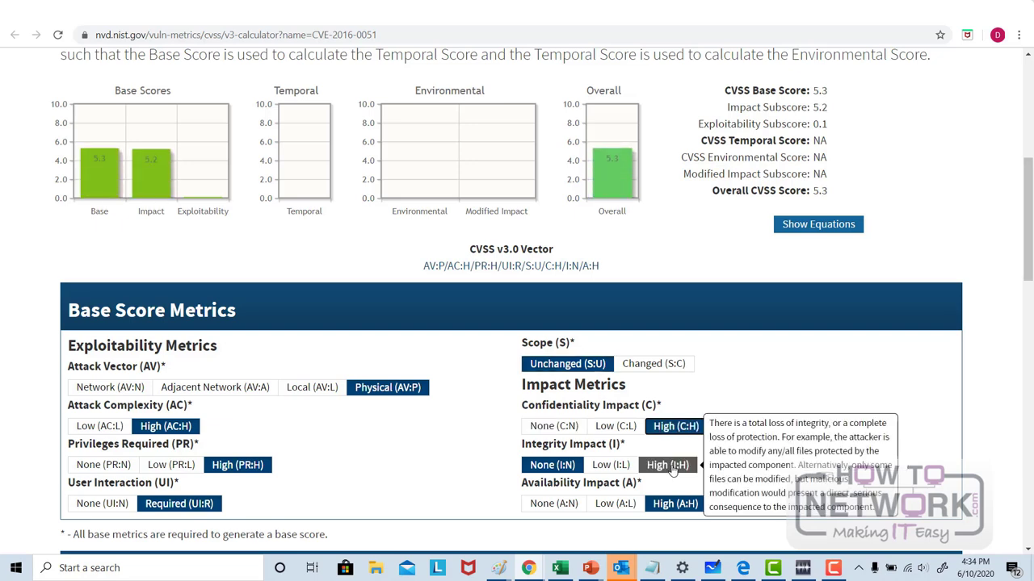
left_click(673, 469)
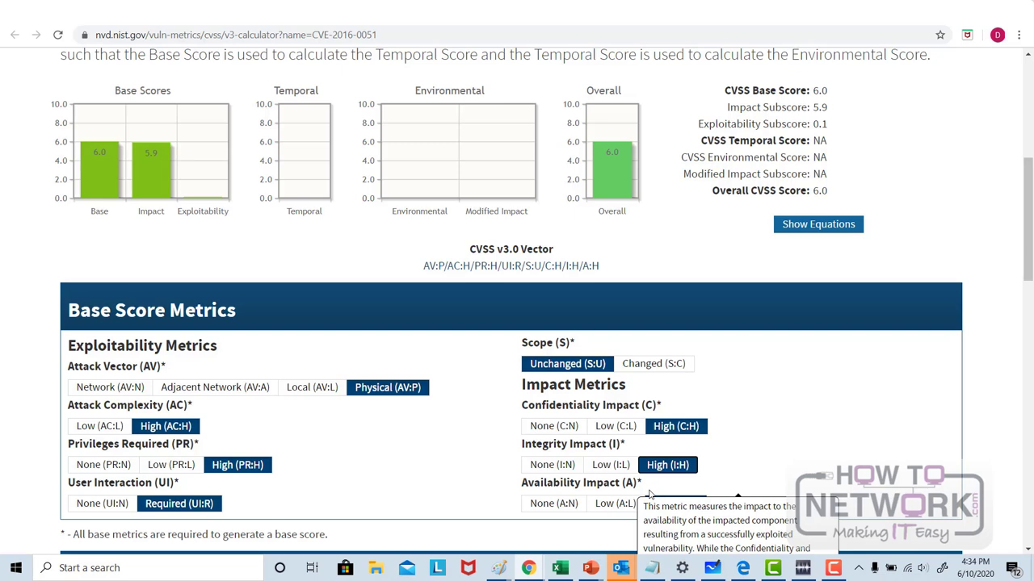
right_click(552, 505)
left_click(552, 505)
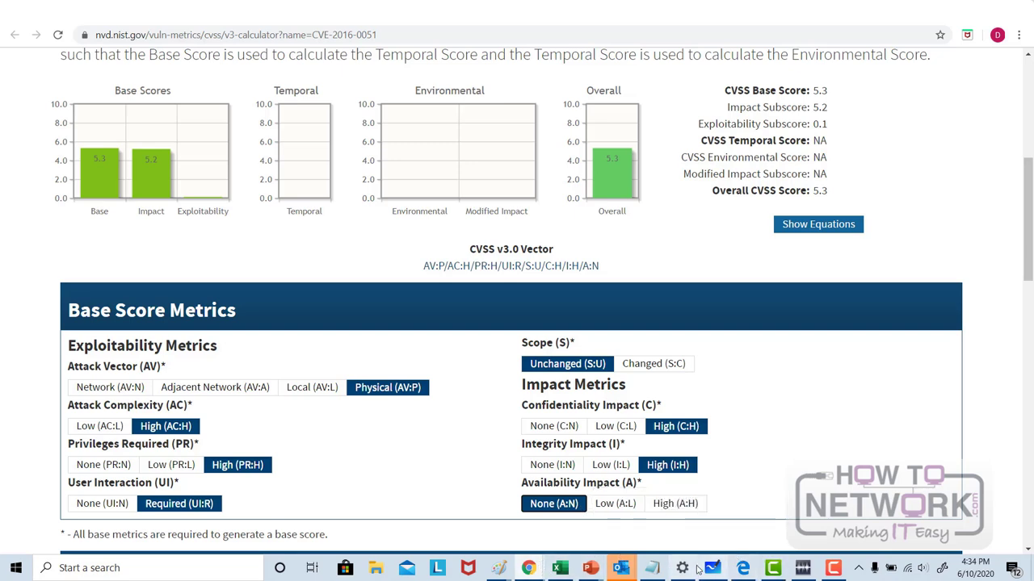
mouse_move(590, 569)
left_click(398, 482)
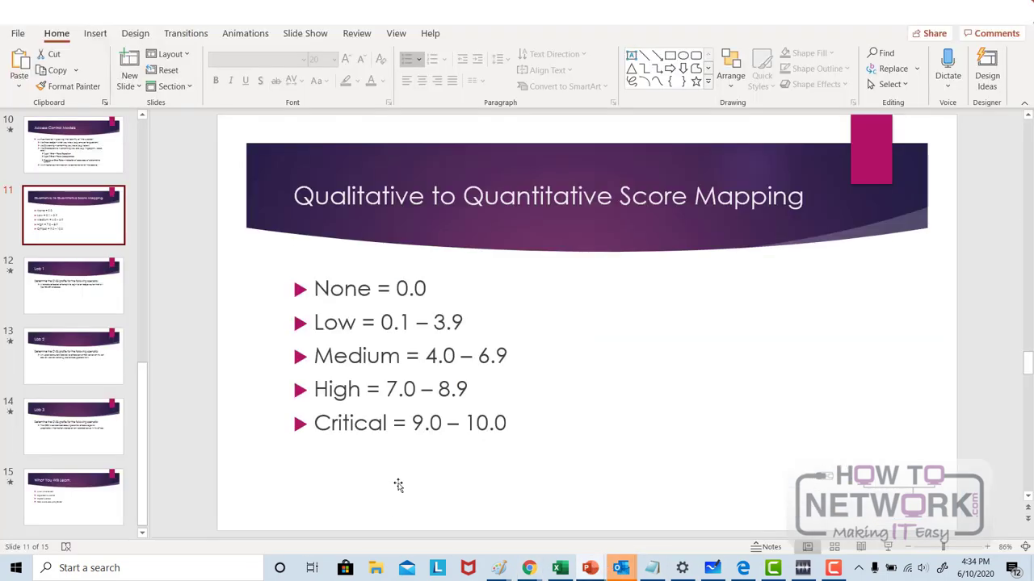
left_click(528, 568)
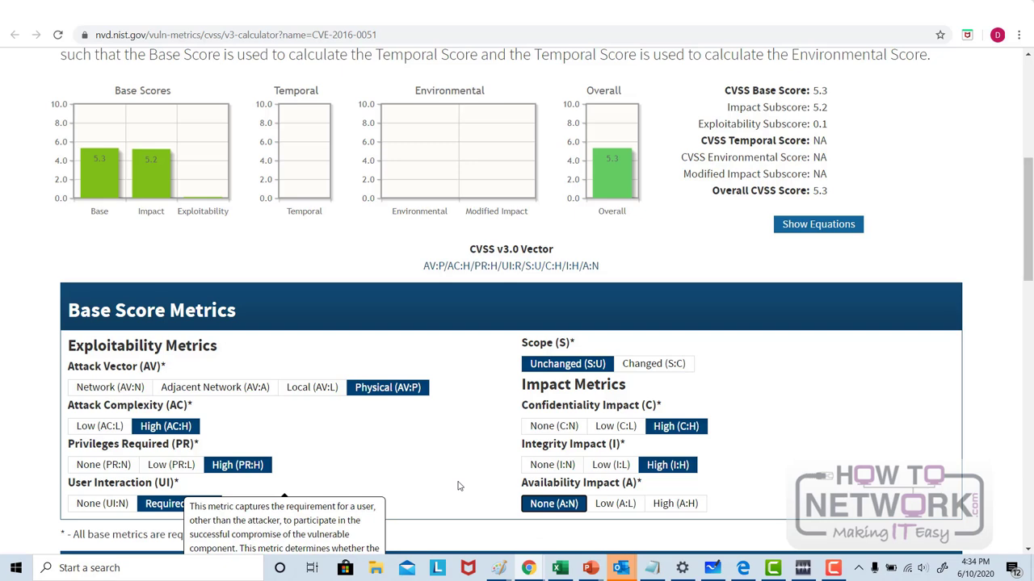
Set Confidentiality and Integrity impacts to None (C:N, I:N), dropping the score to 0.0.
left_click(560, 427)
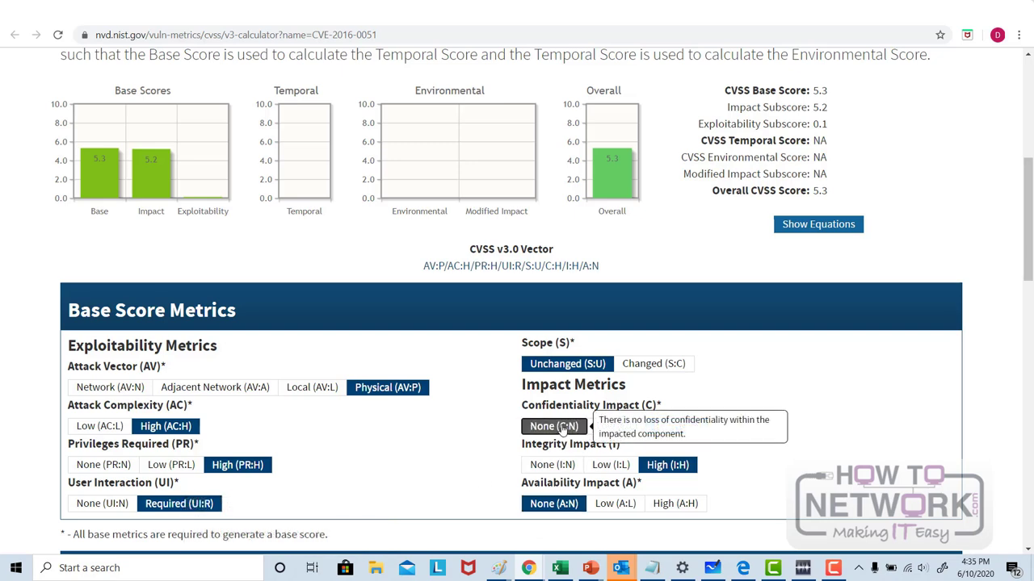
left_click(552, 466)
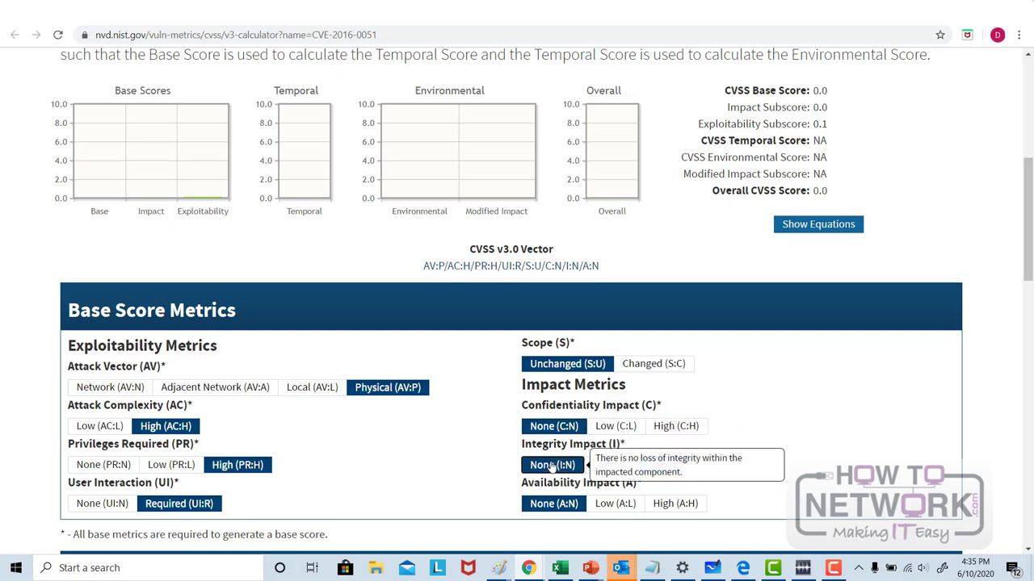